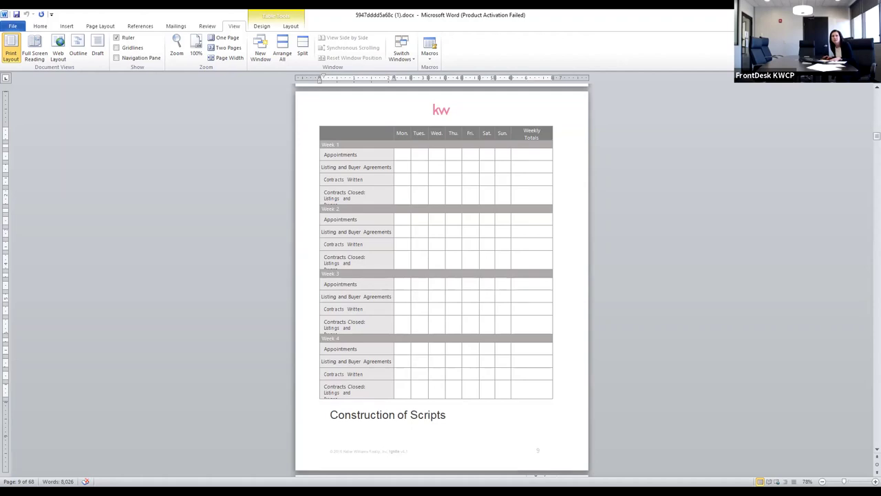
In Chrome, open a new tab and go to the Command | Dashboard site by typing 'comm'
key(alt+Tab)
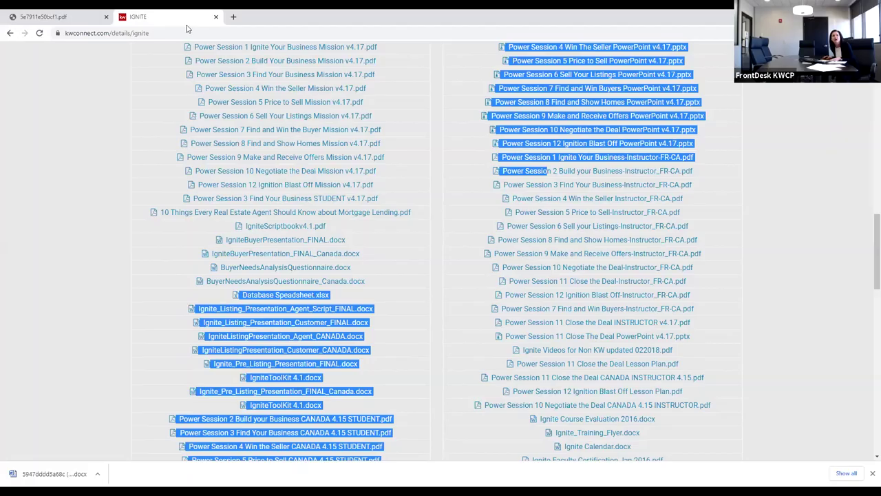
click(82, 12)
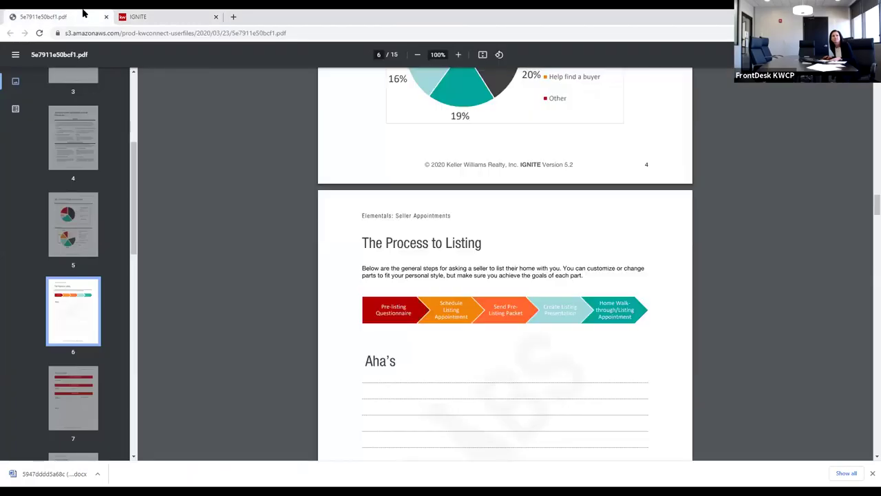
click(233, 17)
click(237, 31)
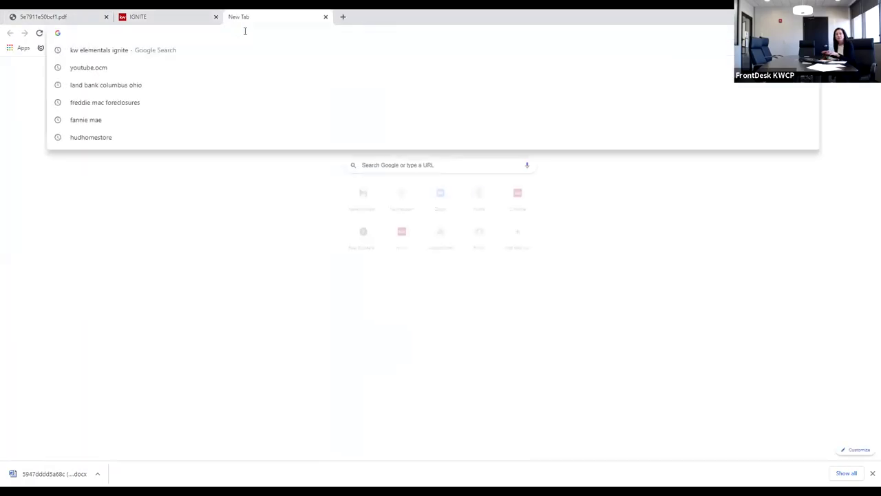
text(comm)
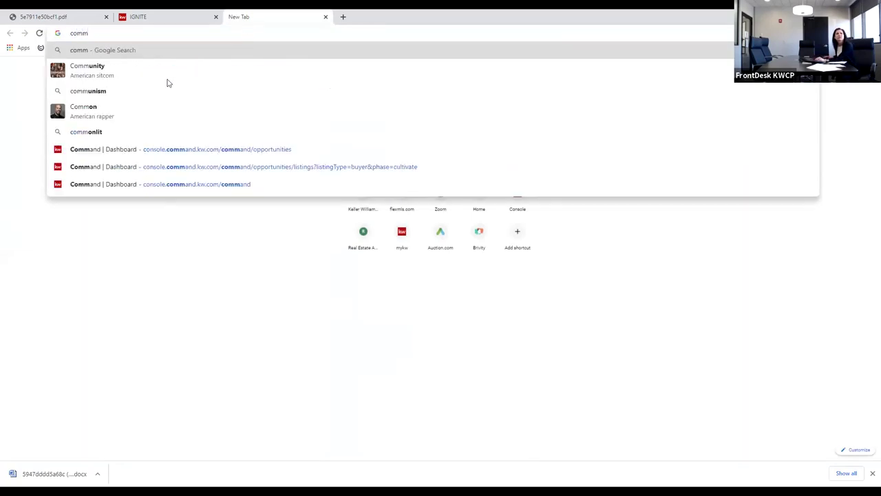
click(124, 168)
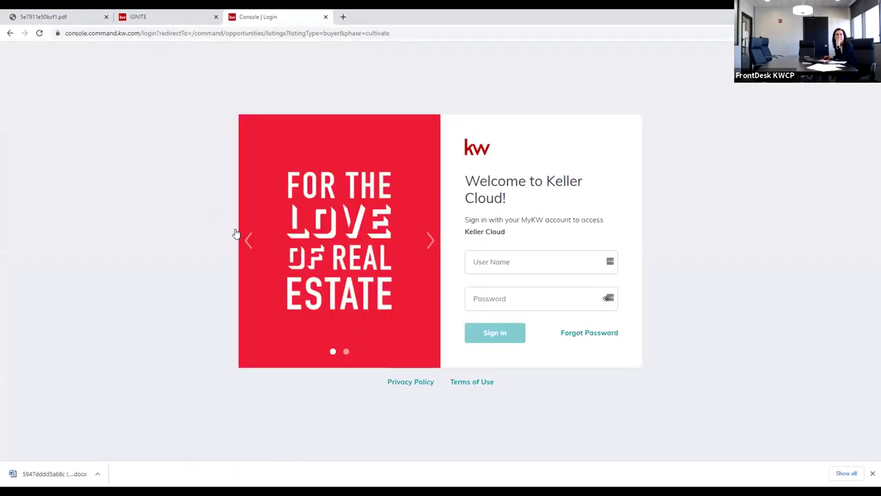
Sign in to Keller Cloud with the saved username and the account password
click(511, 265)
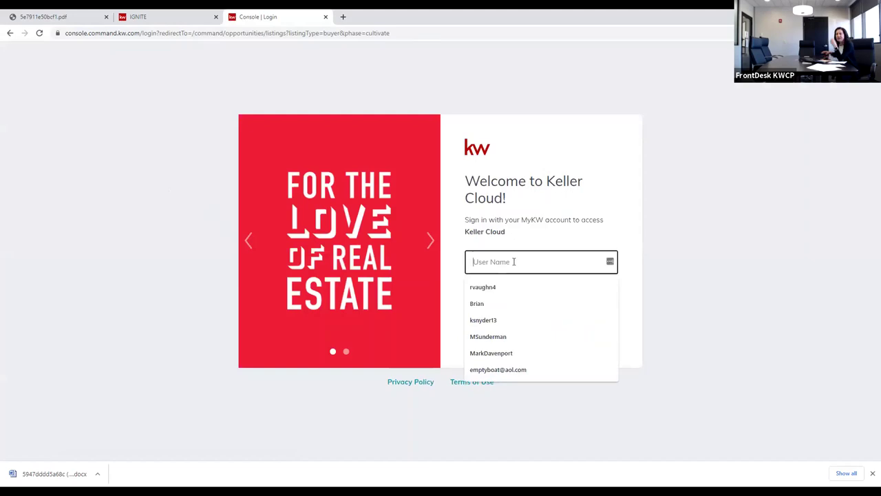
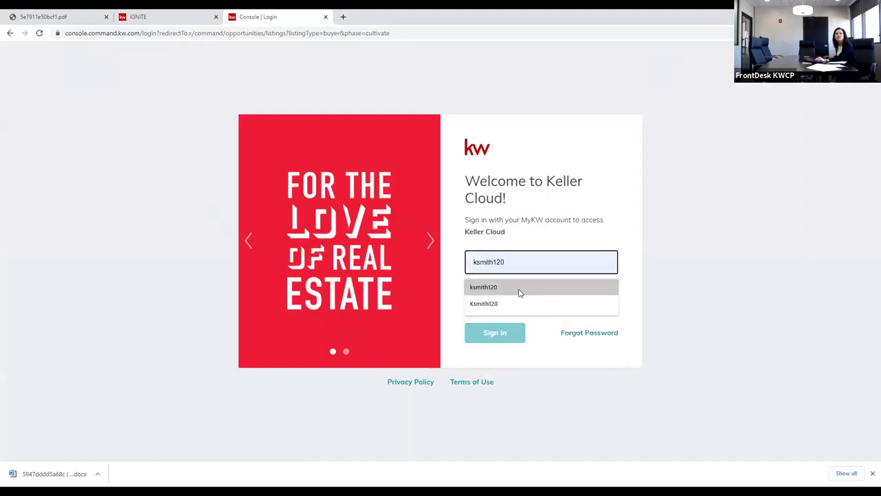
click(519, 288)
click(512, 298)
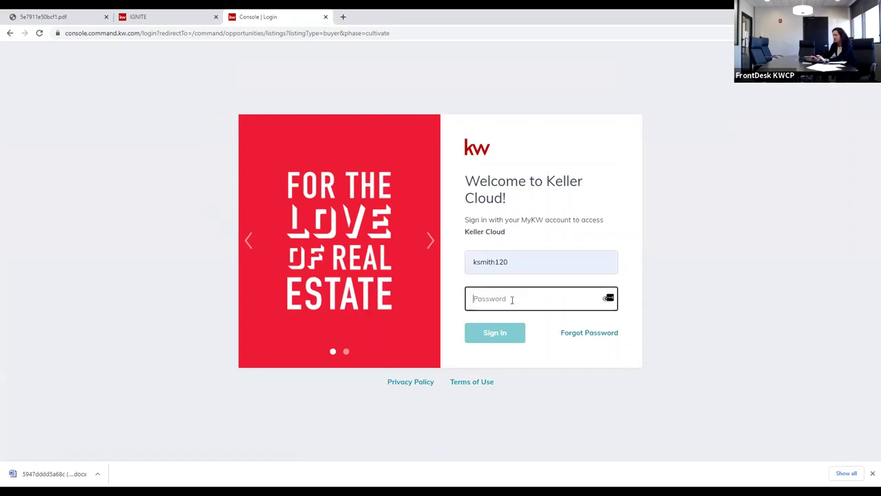
text(••••••••)
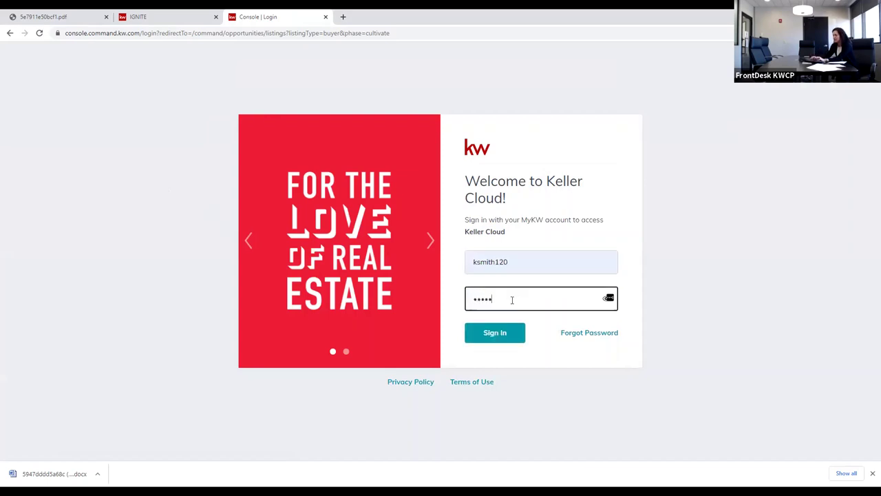
text(••)
key(Return)
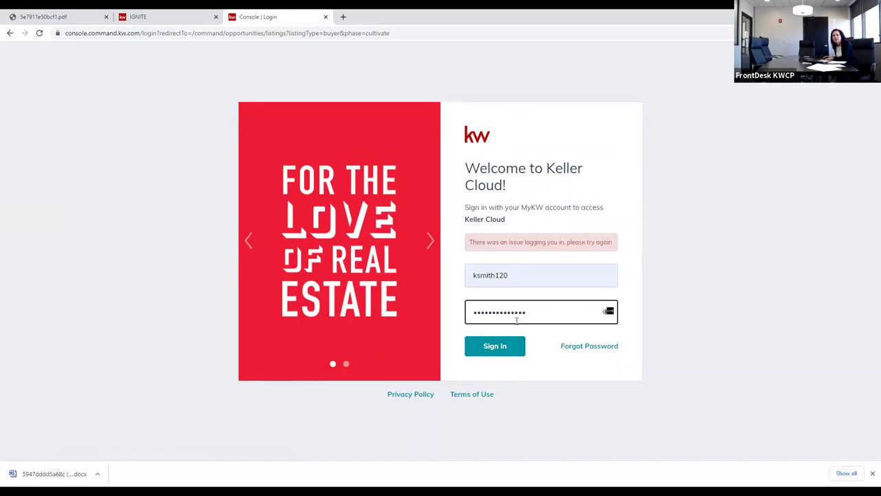
After the sign-in error, clear and retype the password, then submit again
click(646, 288)
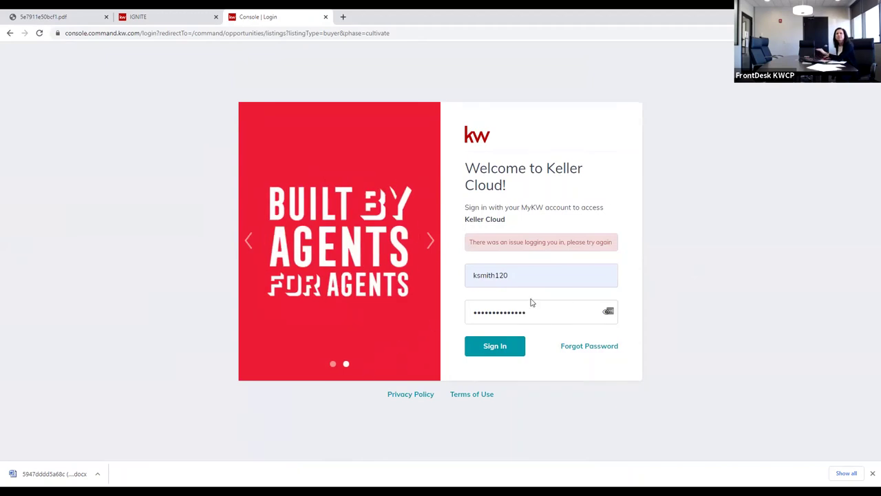
click(572, 303)
key(BackSpace)
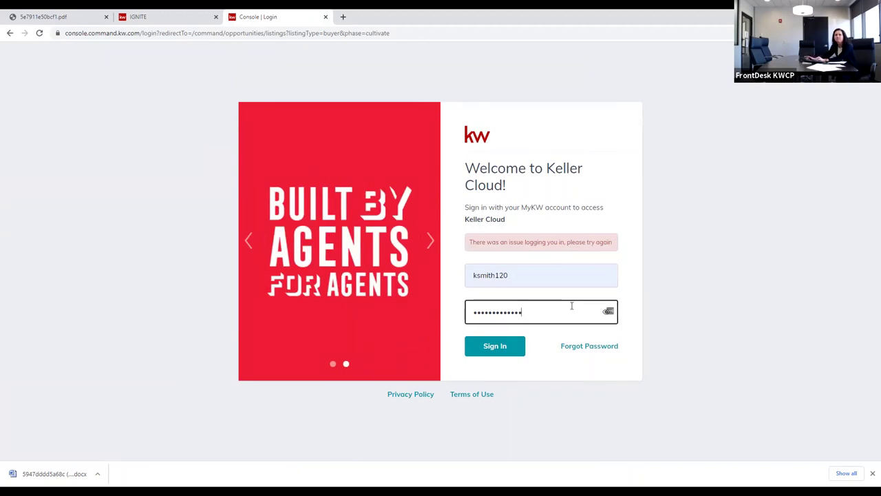
key(BackSpace)
key(BackSpace)
key(BackSpace)
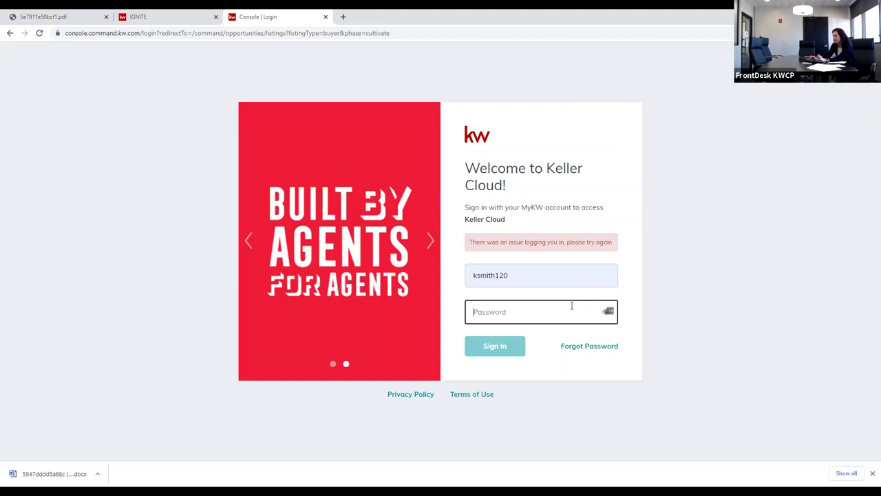
text(k••••)
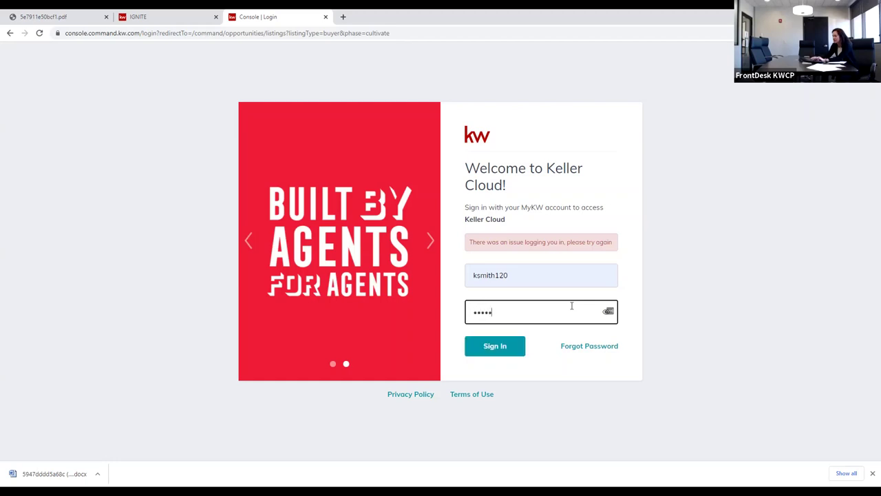
text(•••••••)
key(Return)
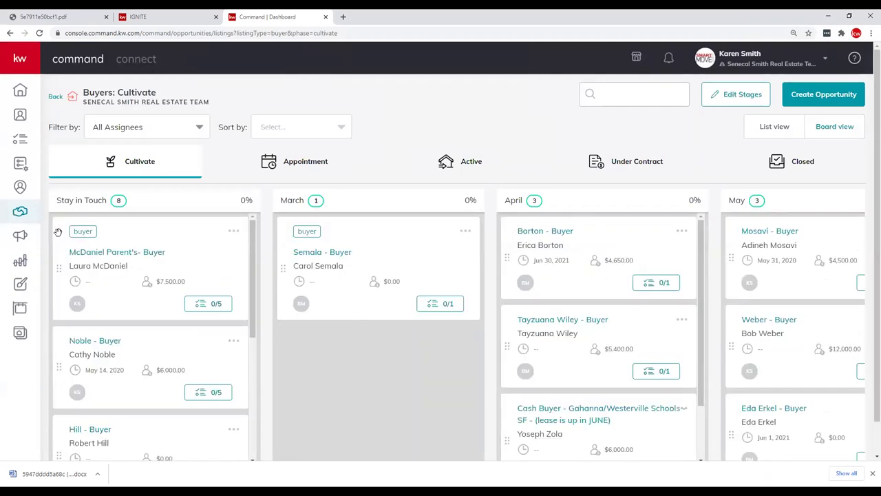
Open Designs in the sidebar, browse the Email templates, then switch to Print templates
click(21, 284)
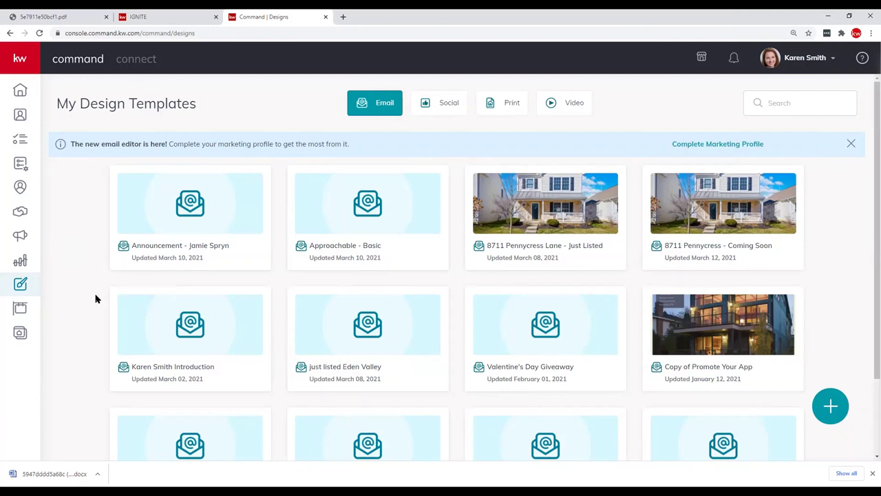
scroll(96, 298, down, 1)
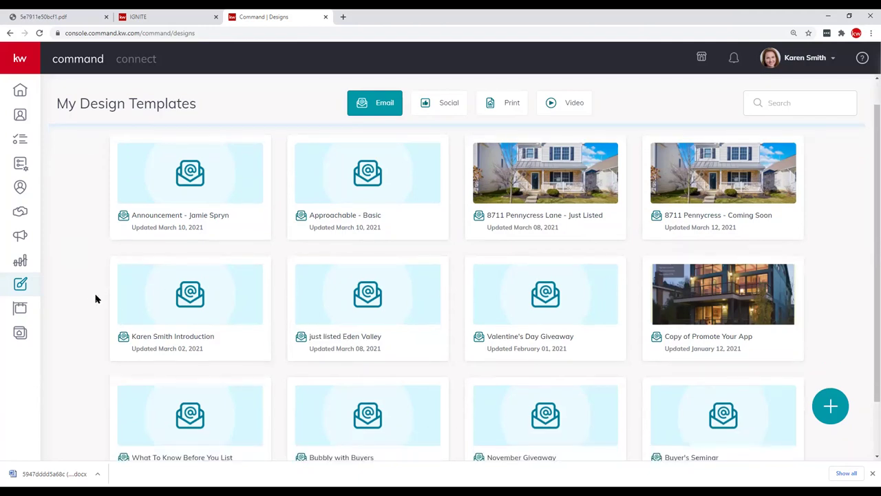
scroll(95, 298, up, 1)
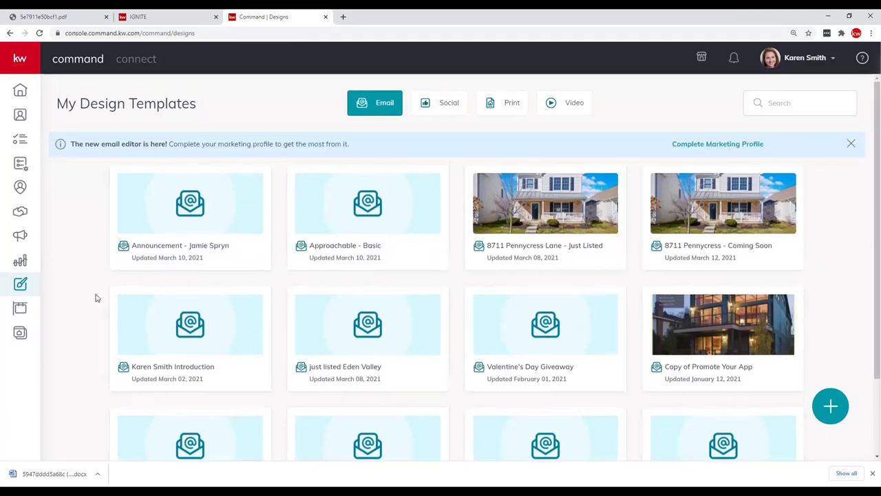
scroll(97, 298, down, 2)
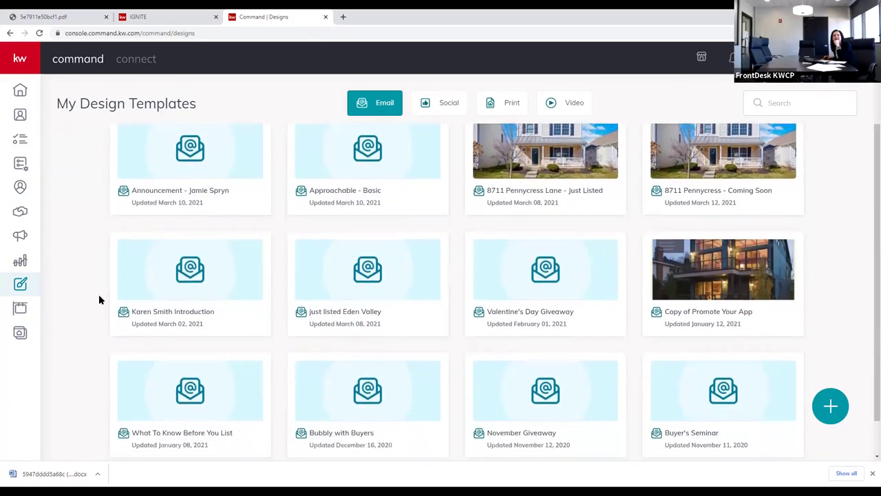
scroll(103, 298, up, 2)
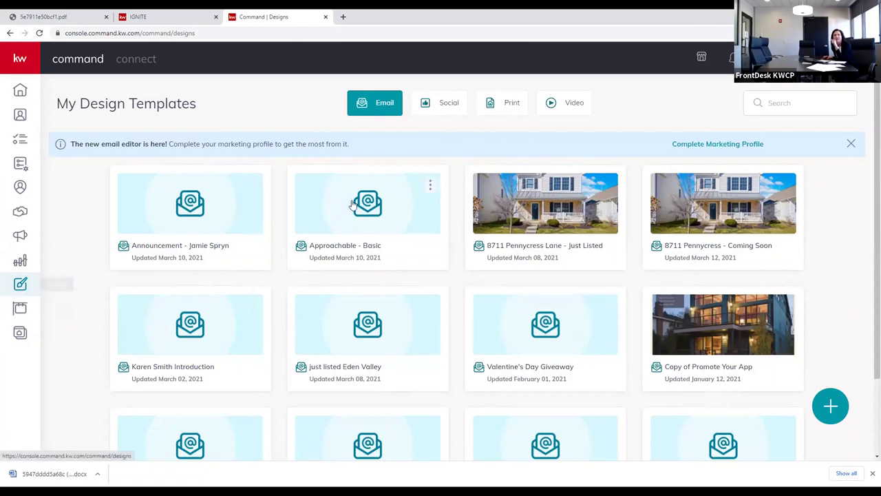
click(510, 107)
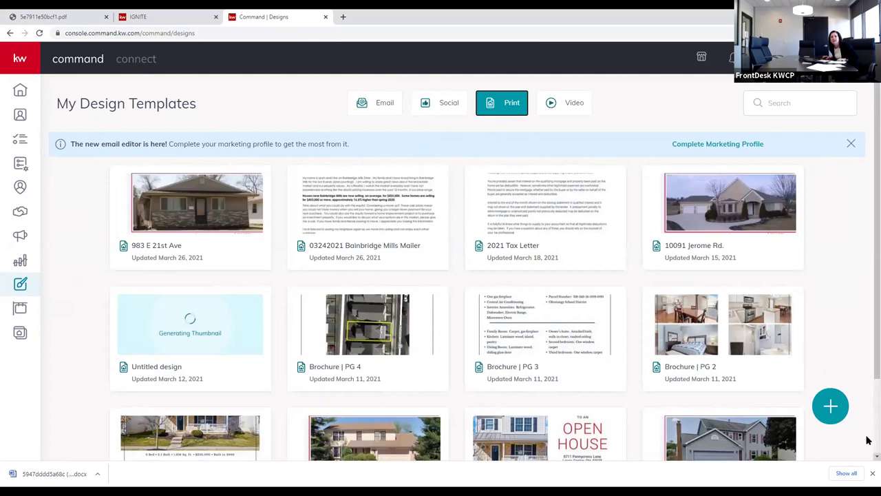
Create a new design with Print selected to reach the print template library
click(830, 406)
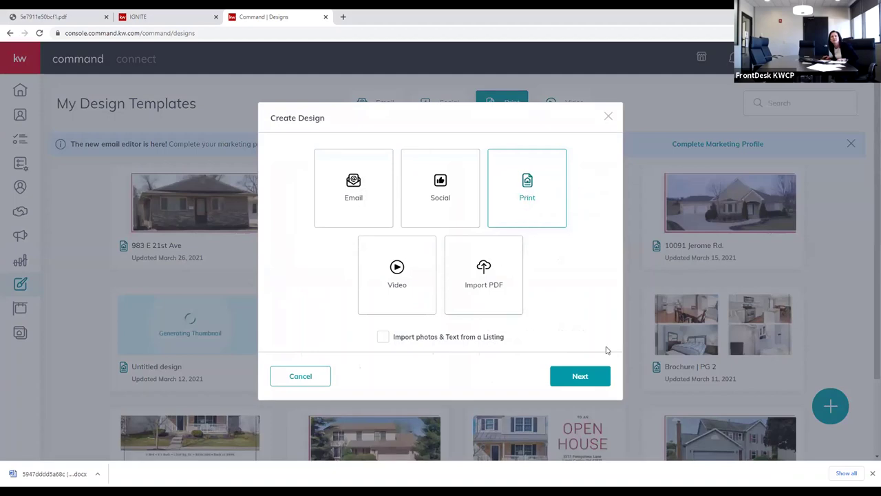
click(596, 379)
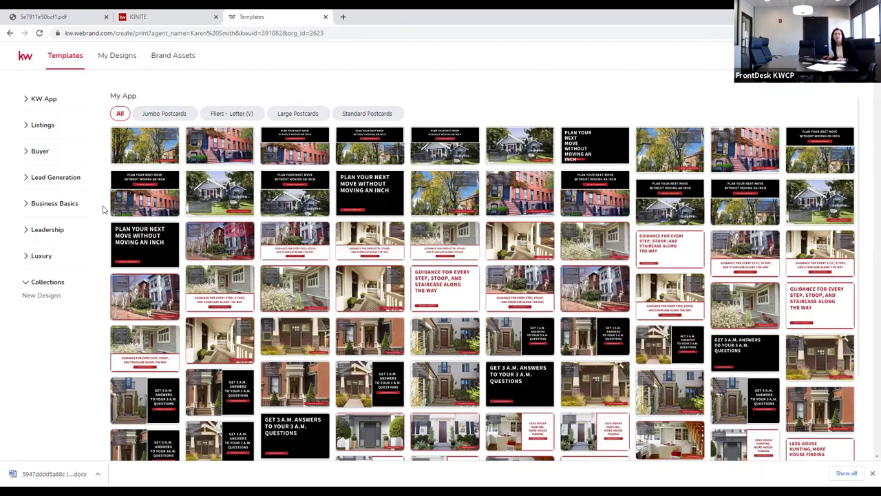
Under Listings > Listing Presentation, use the Classic-01 booklet template
click(42, 125)
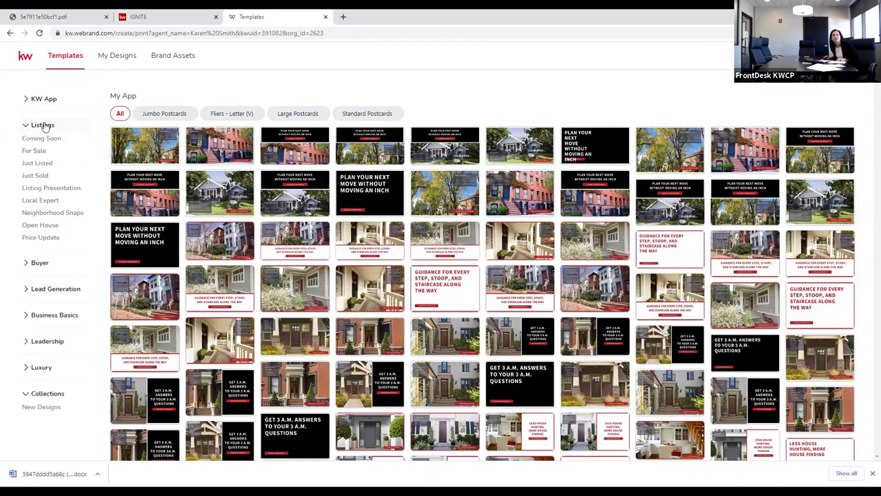
click(36, 189)
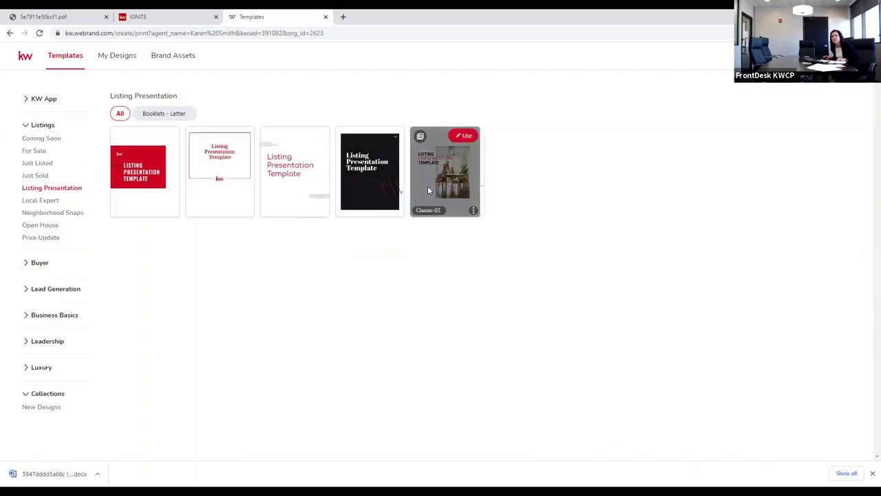
click(466, 136)
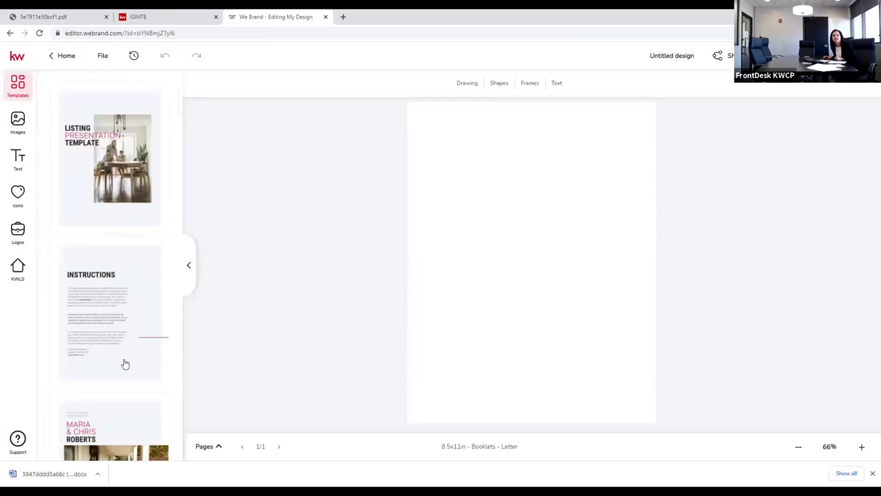
Load the Listing Presentation template from the Templates panel onto the page
scroll(143, 368, down, 2)
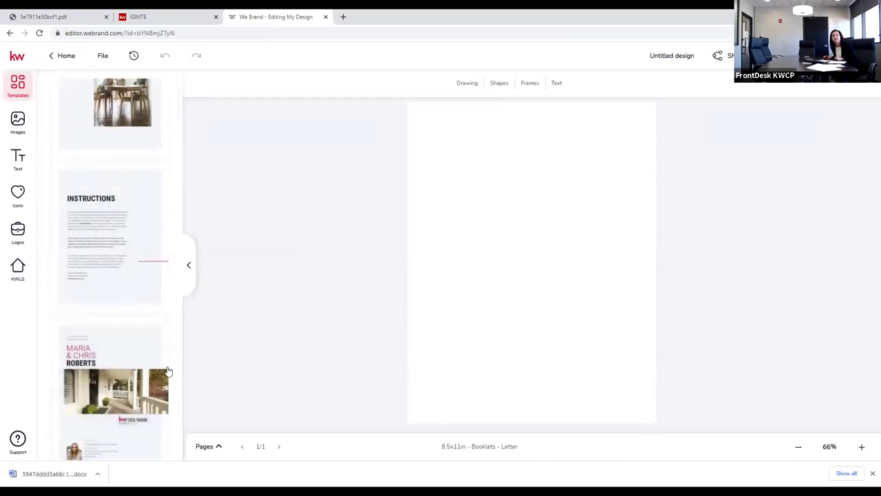
scroll(138, 344, up, 2)
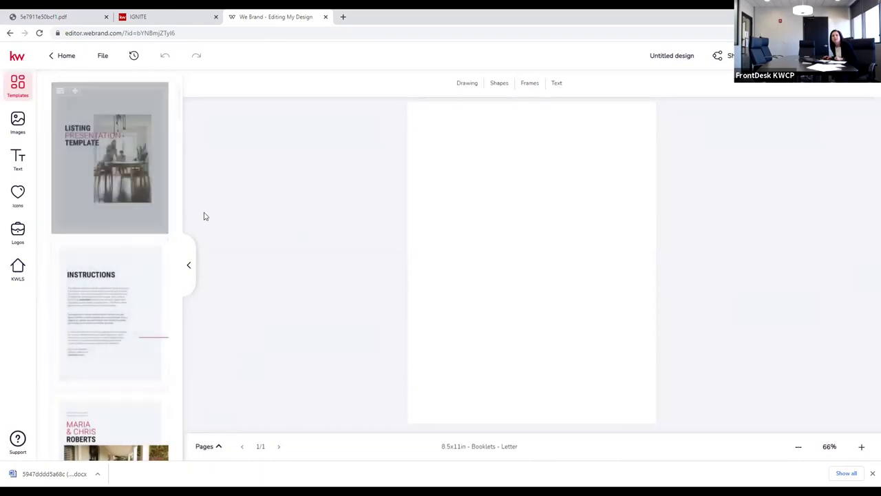
click(146, 217)
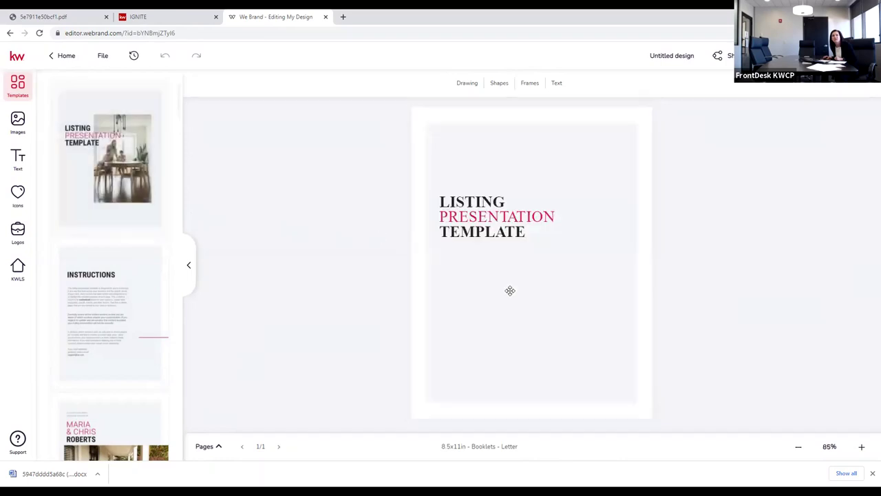
Browse the company's House Interiors photo folder in the Images panel
click(20, 125)
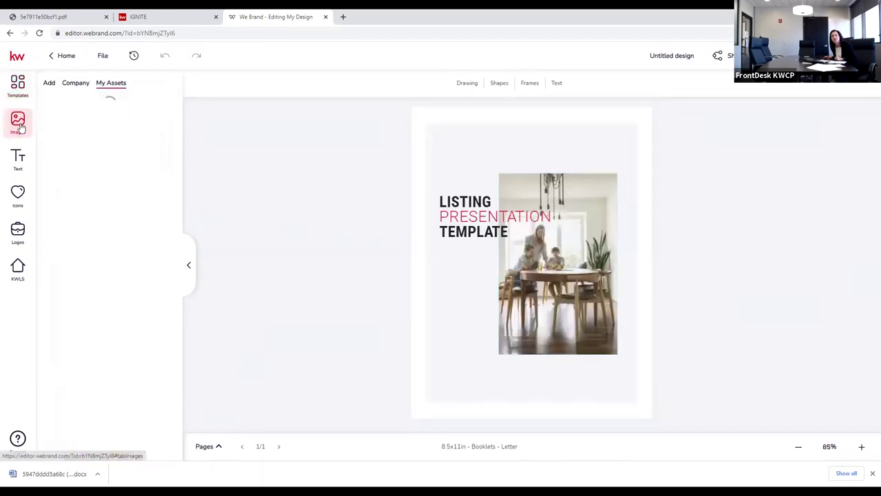
click(76, 84)
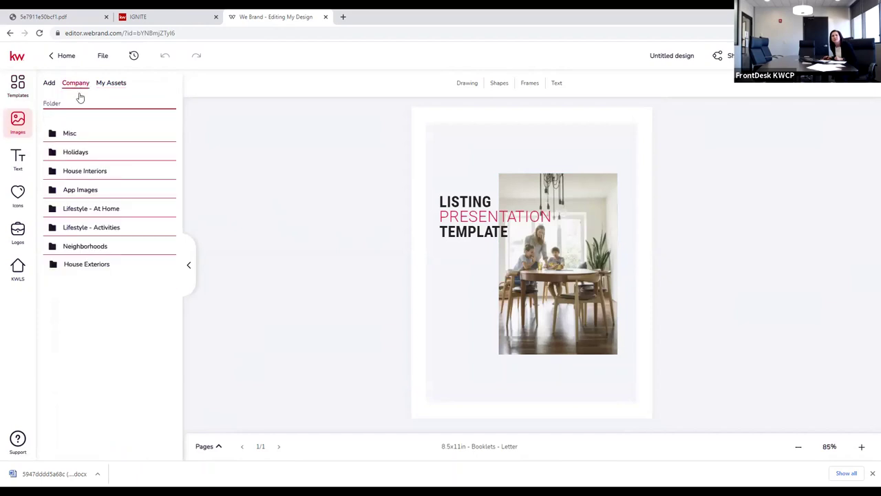
click(76, 172)
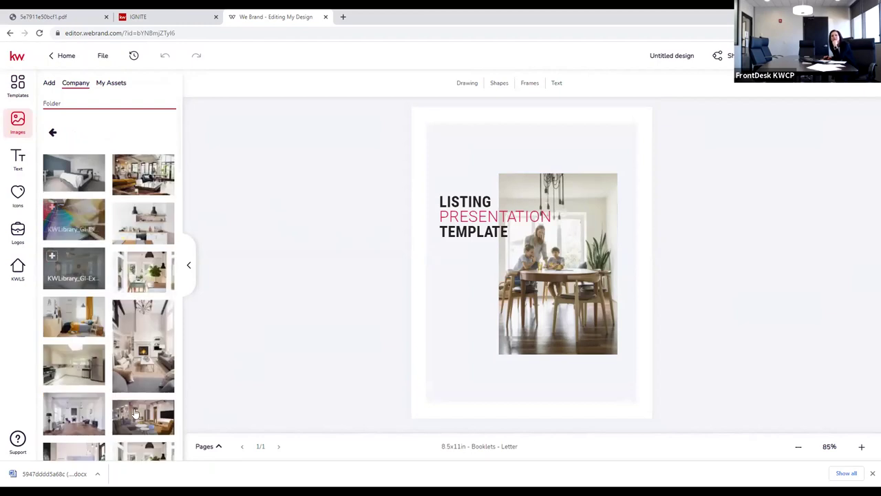
scroll(124, 406, down, 1)
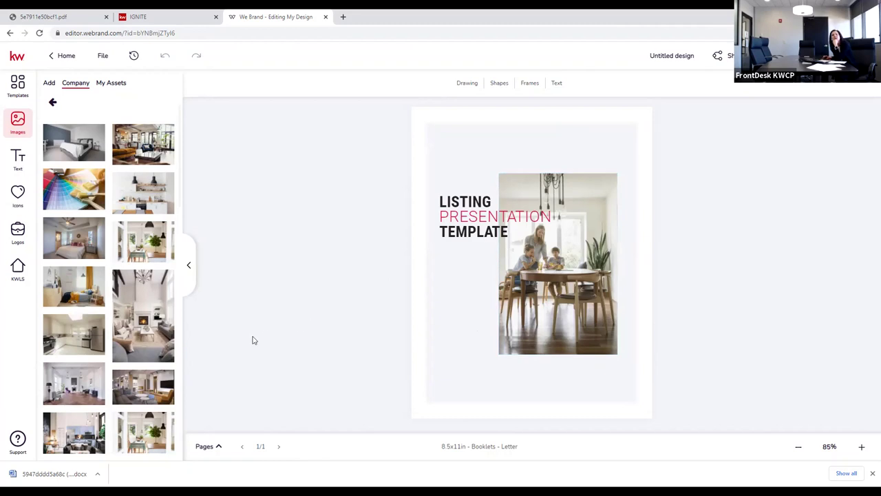
Replace the cover's family photo with the living-room image and hide the images panel
click(591, 275)
mouse_move(130, 292)
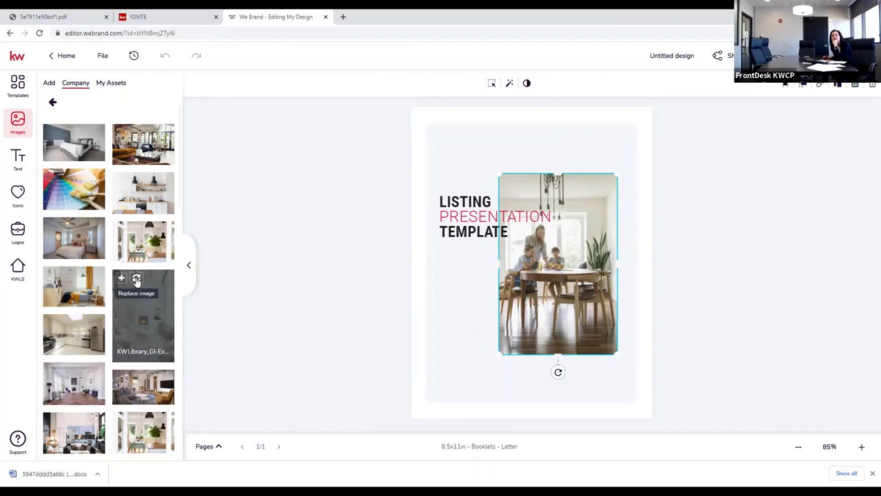
click(136, 280)
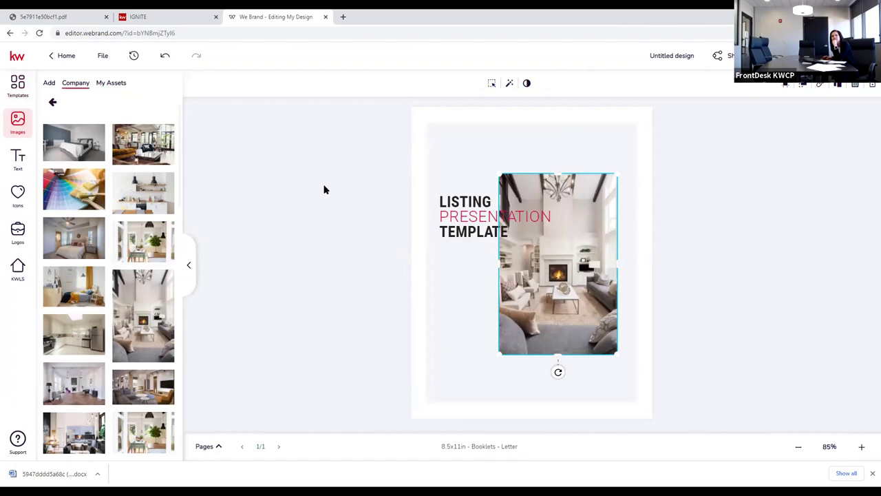
click(192, 265)
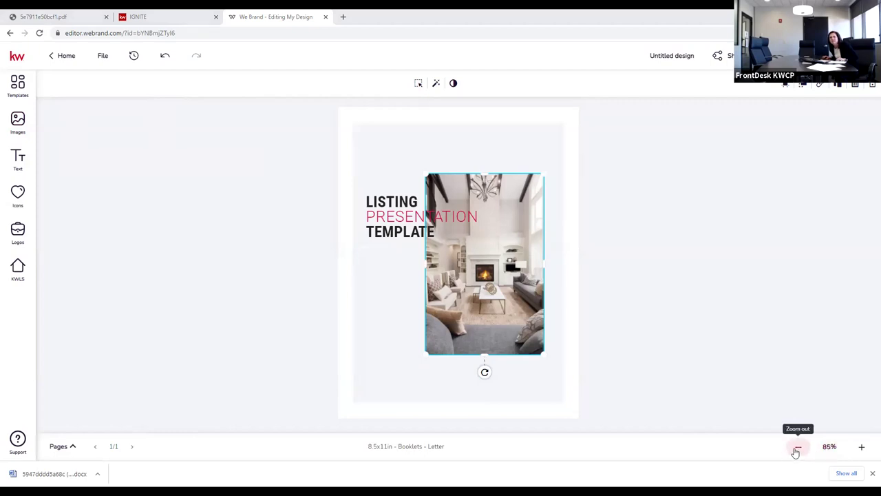
Show all pages, undo the photo replacement, collapse the pages view and return Home
click(74, 446)
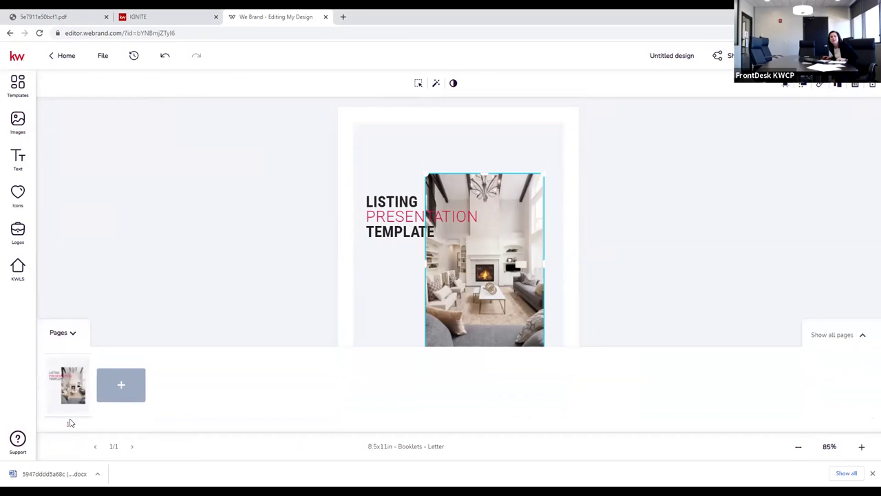
click(833, 335)
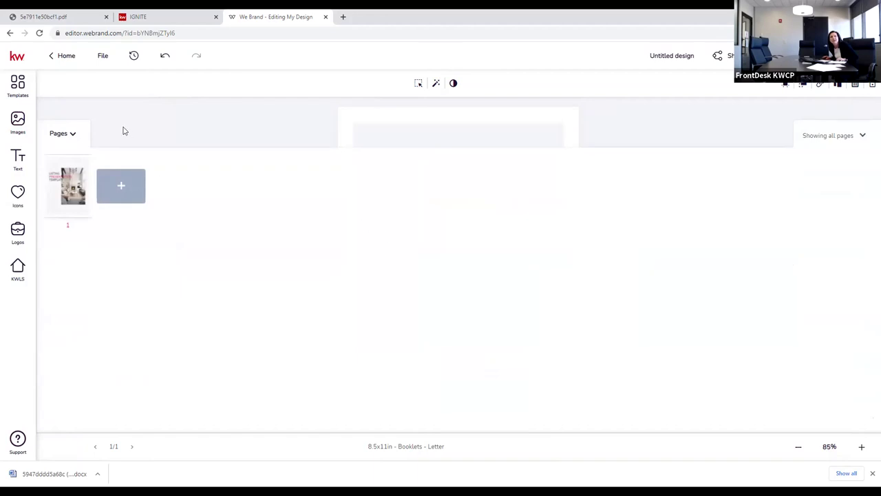
click(165, 56)
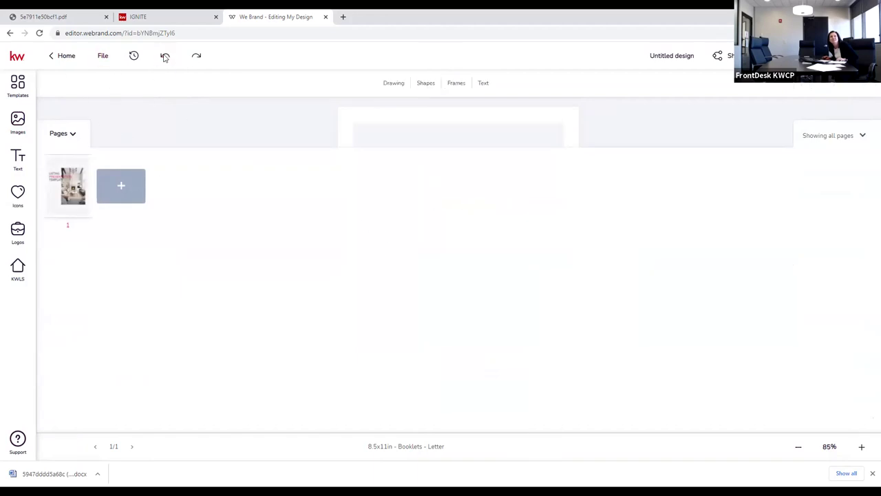
click(73, 134)
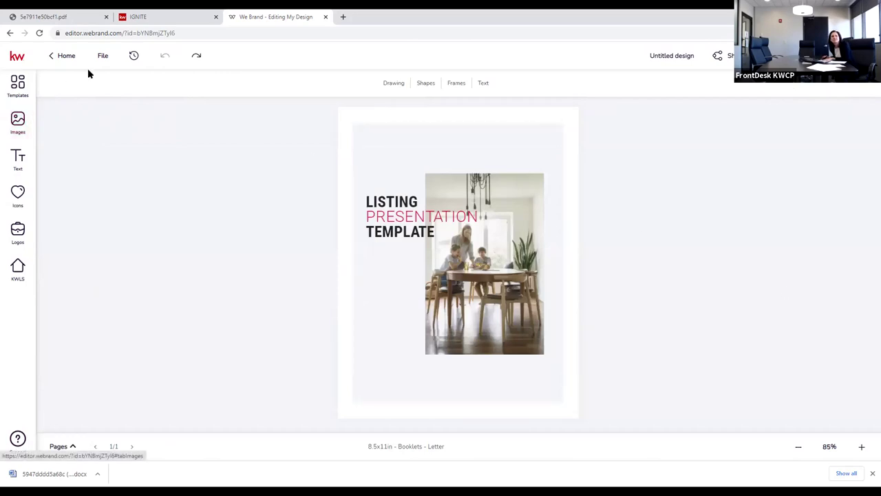
click(53, 58)
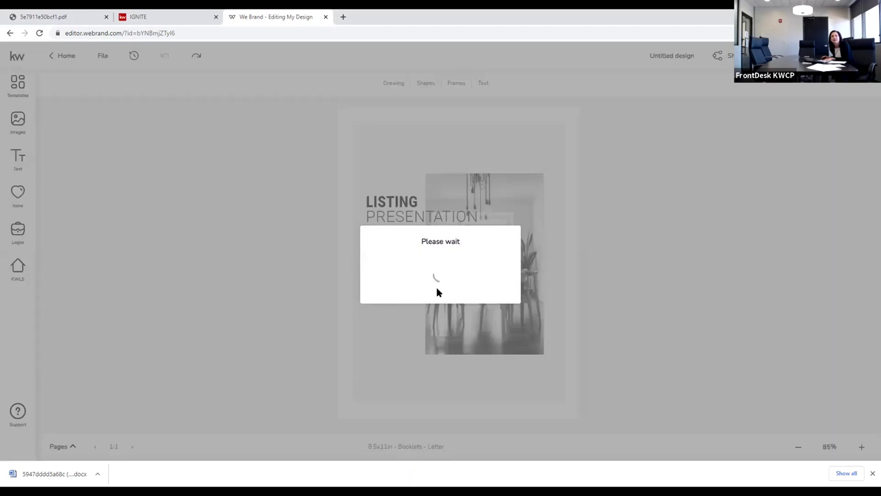